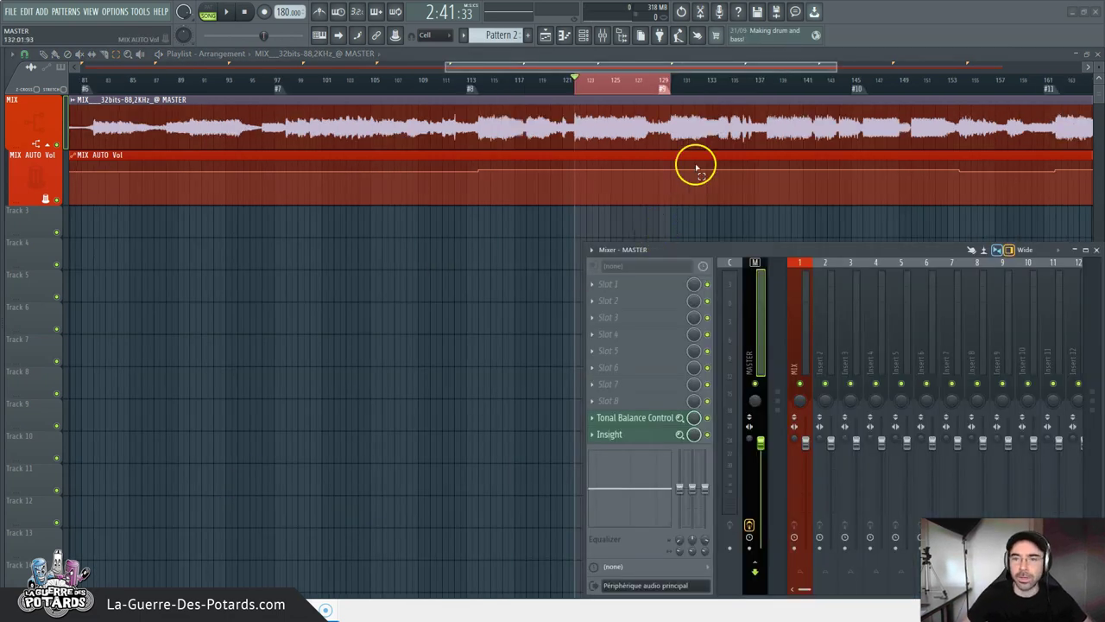
Step: Show the mixer and load Ozone 9 Dynamics into the first effect slot of the master track
left_click_drag(672, 67, 699, 66)
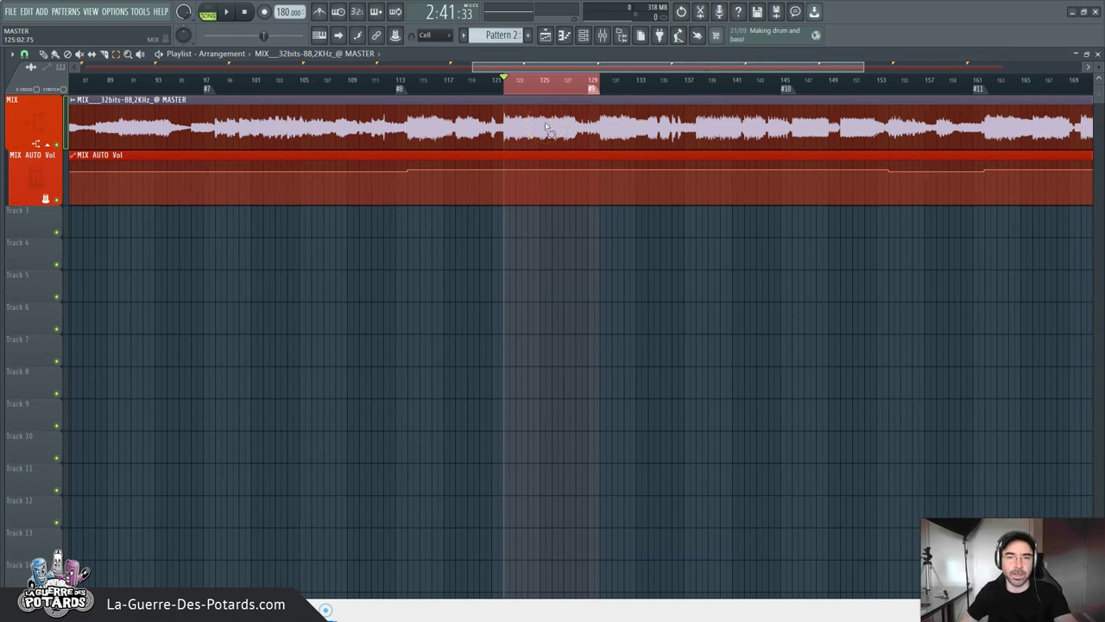
left_click_drag(570, 78, 476, 79)
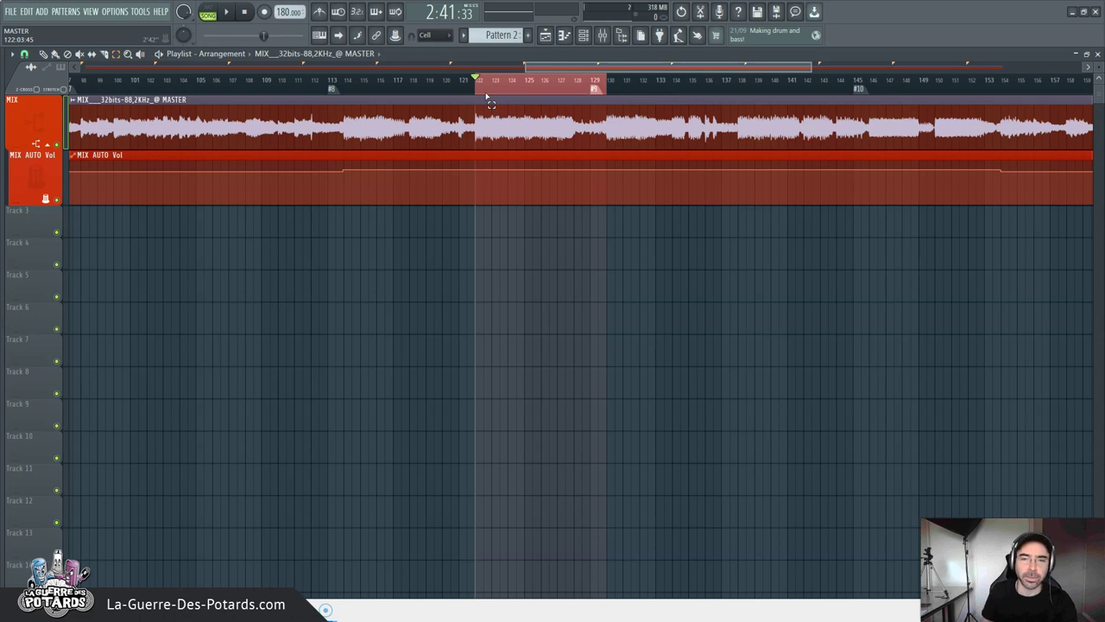
key("F9")
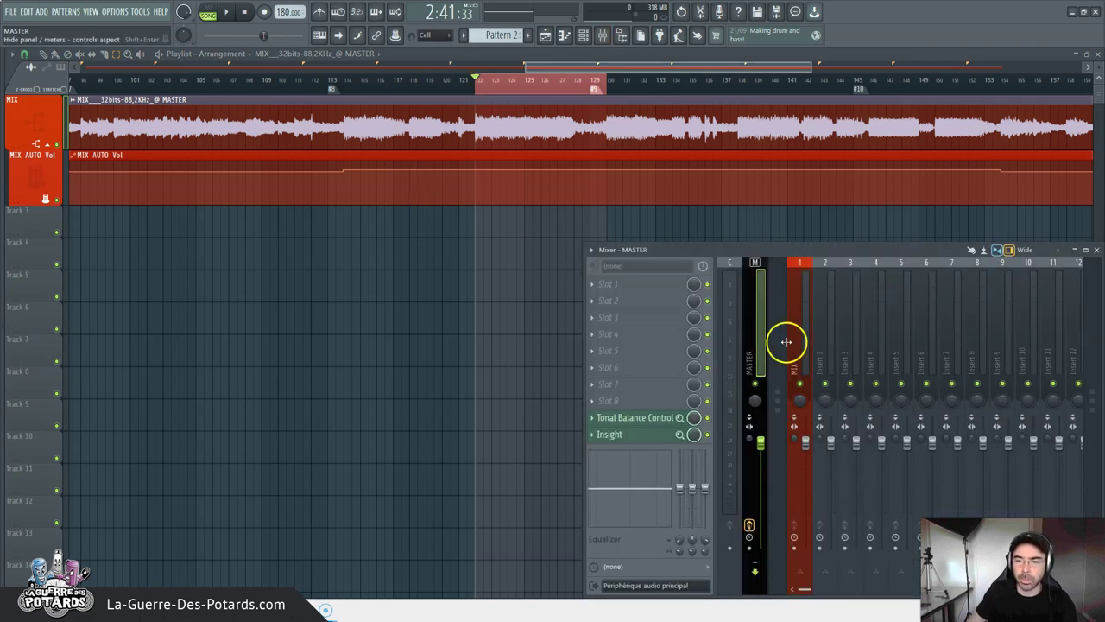
left_click(804, 346)
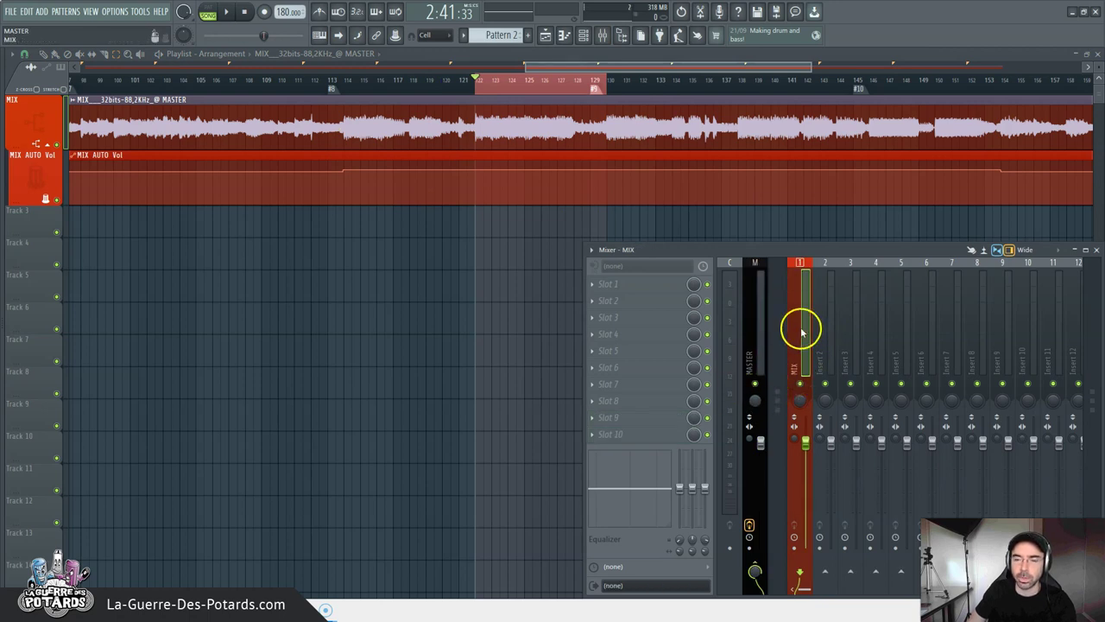
left_click(754, 341)
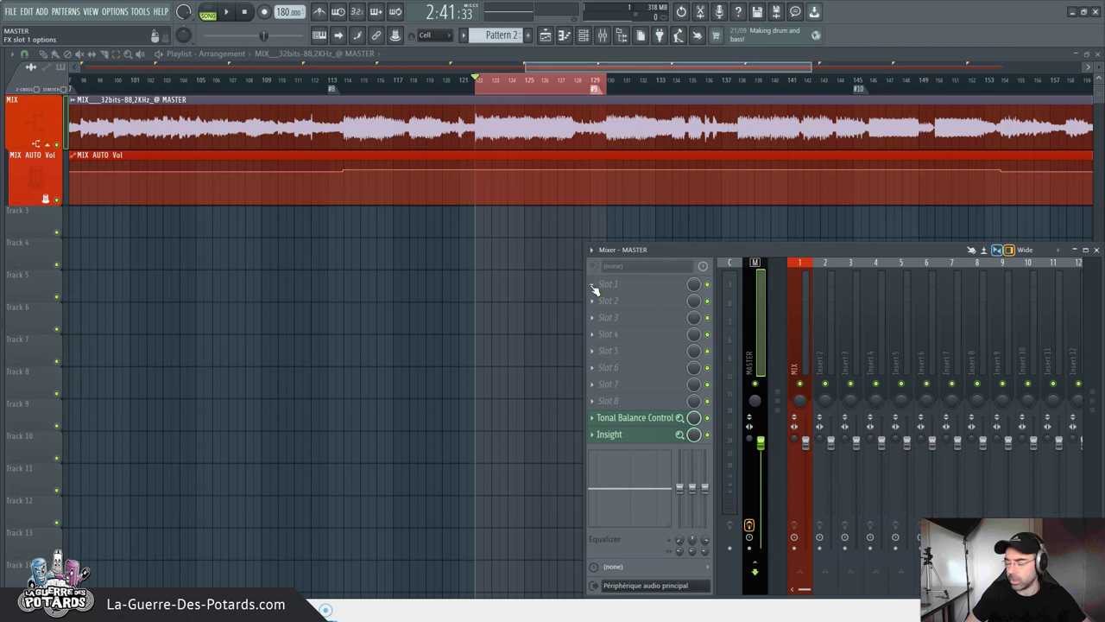
left_click(594, 290)
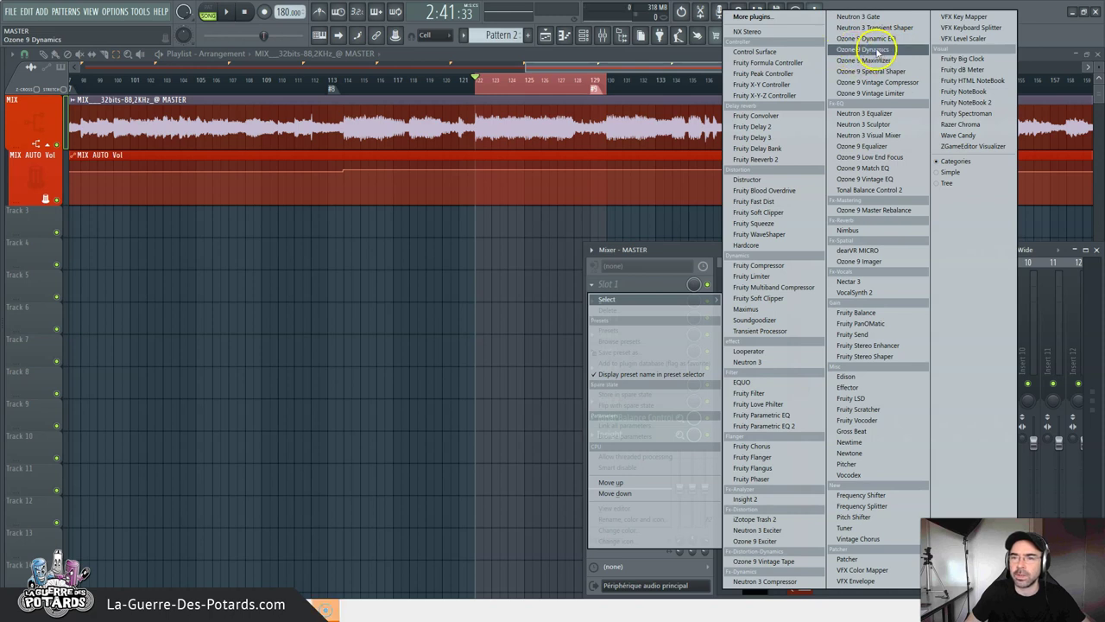
left_click(876, 50)
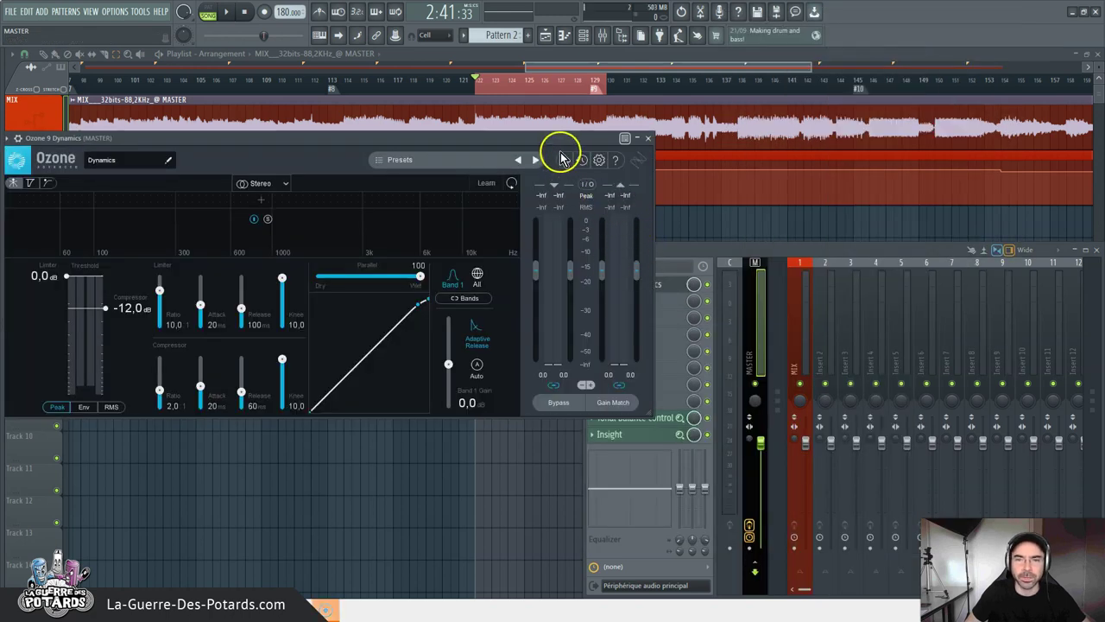
left_click_drag(562, 140, 627, 186)
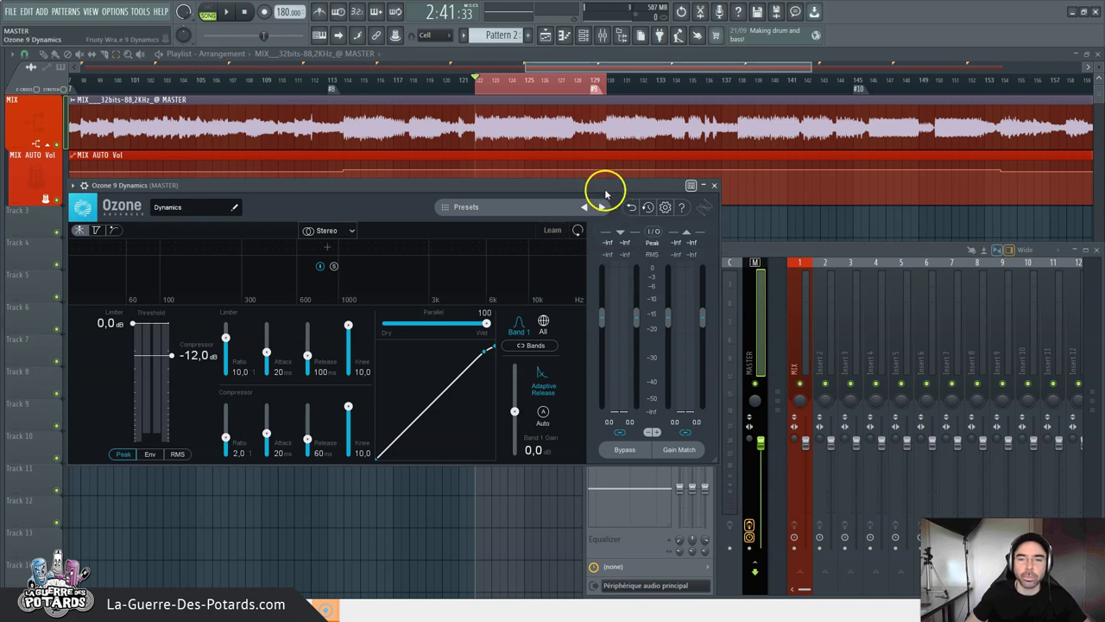
left_click_drag(593, 185, 579, 163)
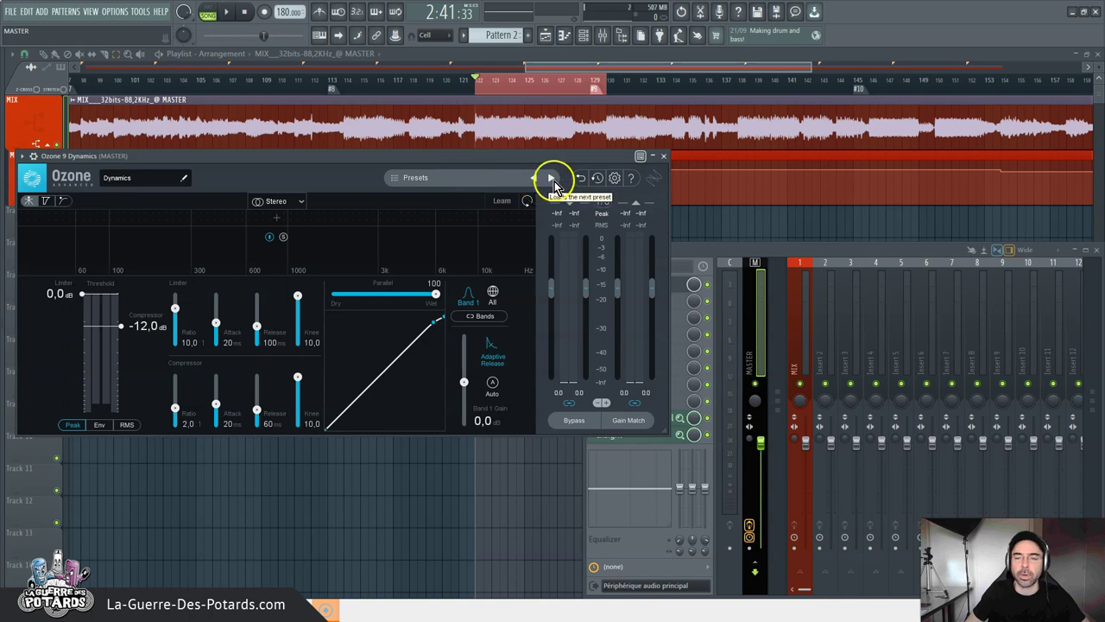
Step: Browse the Dynamics presets, trying Analog High End, Detailed Midrange, Analog Dynamics and Enhance Low End
left_click(461, 178)
left_click(741, 334)
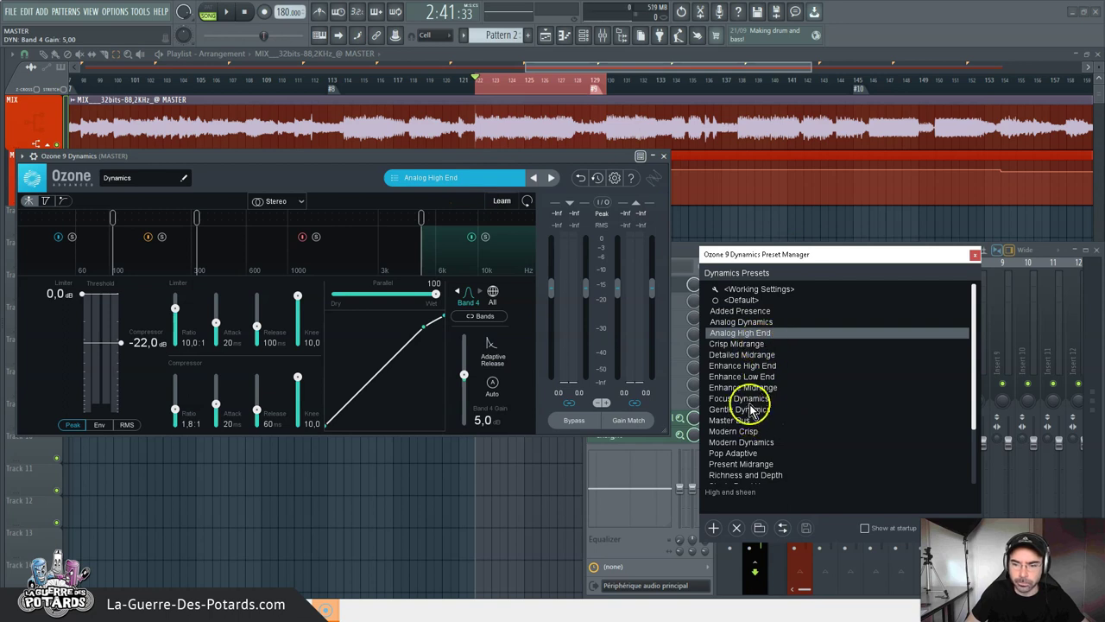
left_click(744, 355)
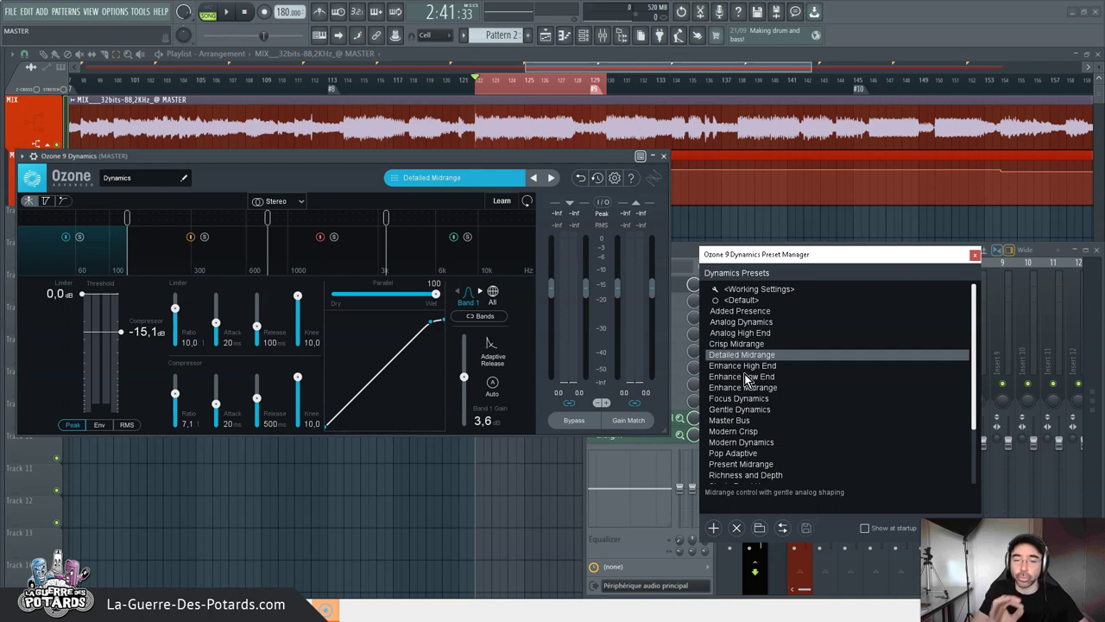
left_click(728, 321)
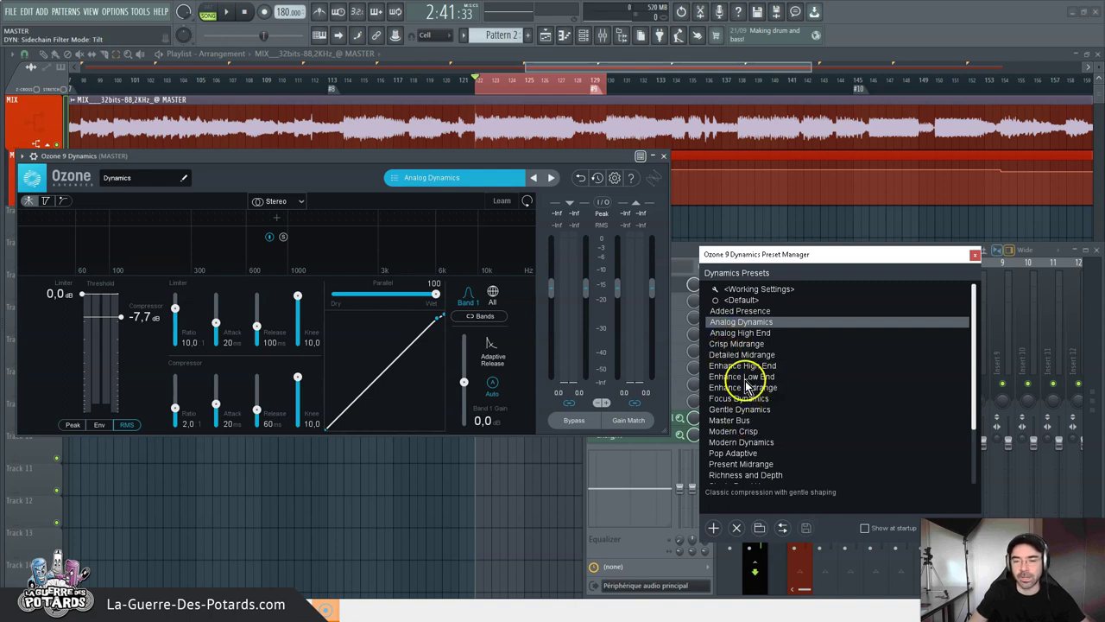
left_click(746, 378)
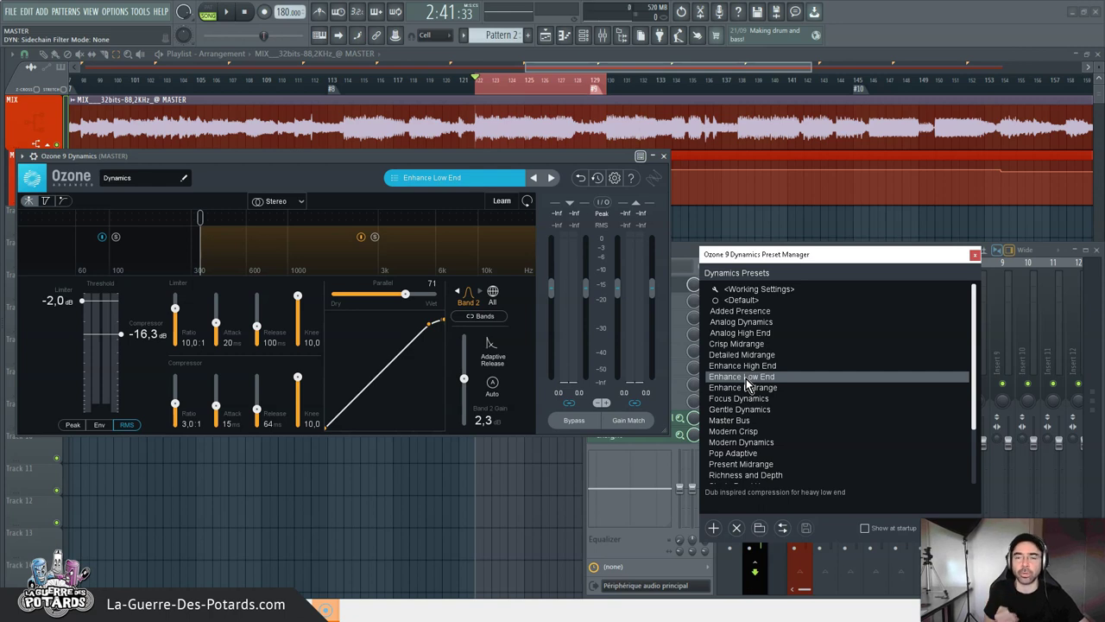
Step: Load the Master Bus preset and close the preset manager
left_click(740, 421)
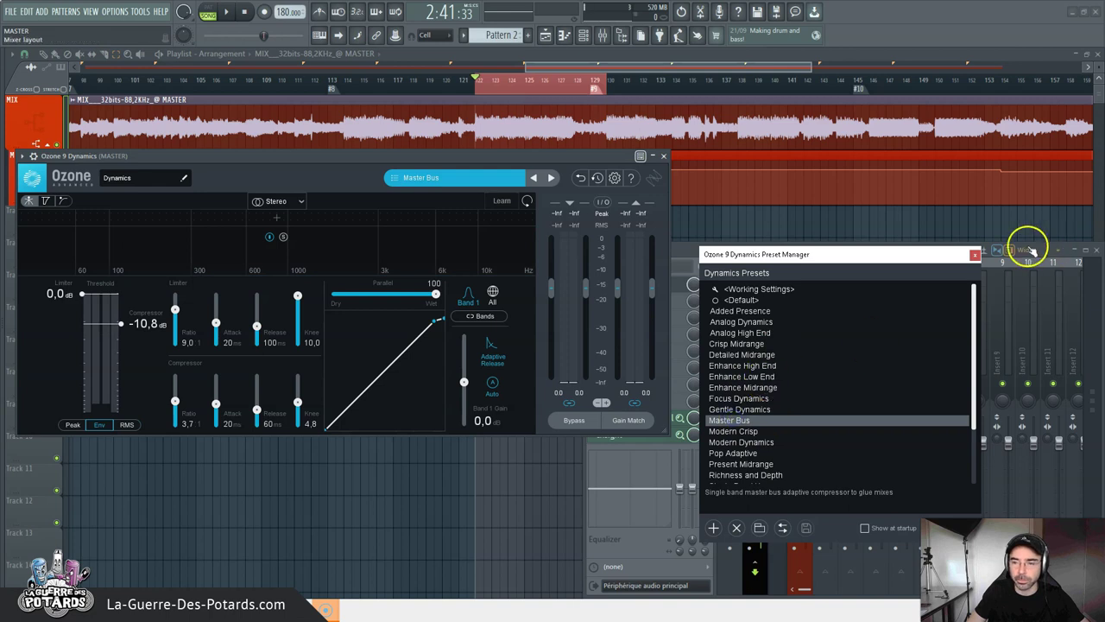
left_click_drag(874, 252, 744, 198)
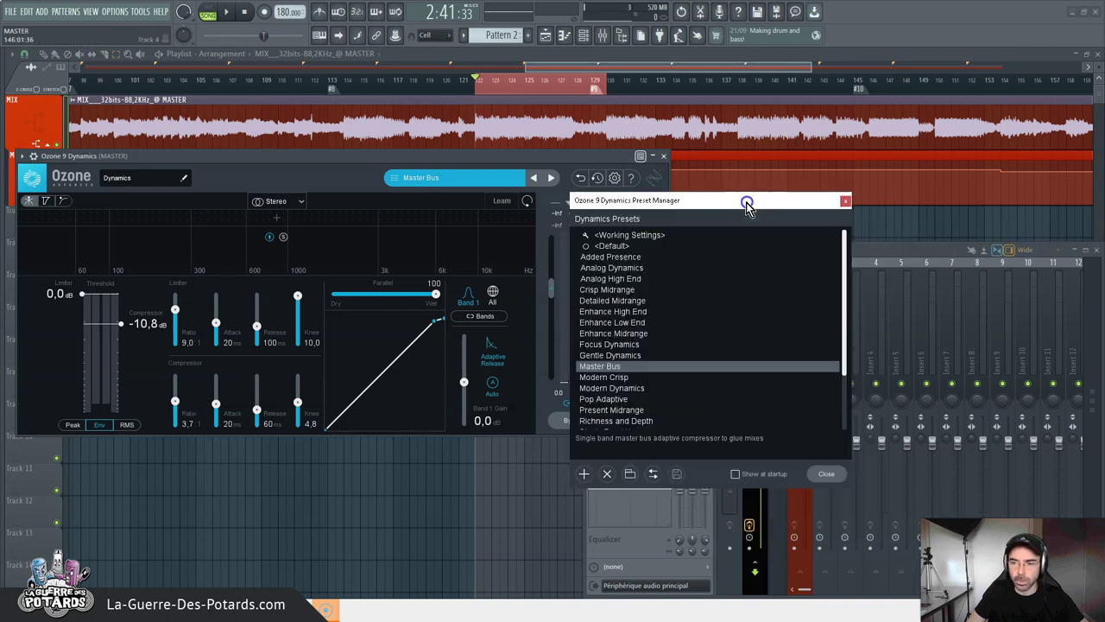
left_click(826, 473)
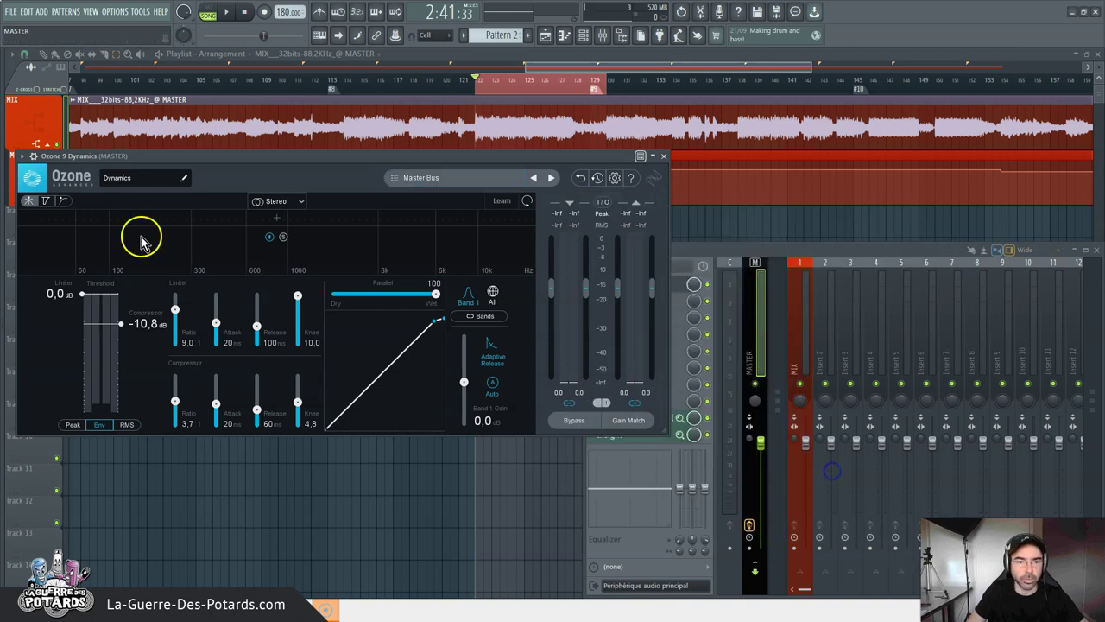
left_click_drag(500, 159, 554, 175)
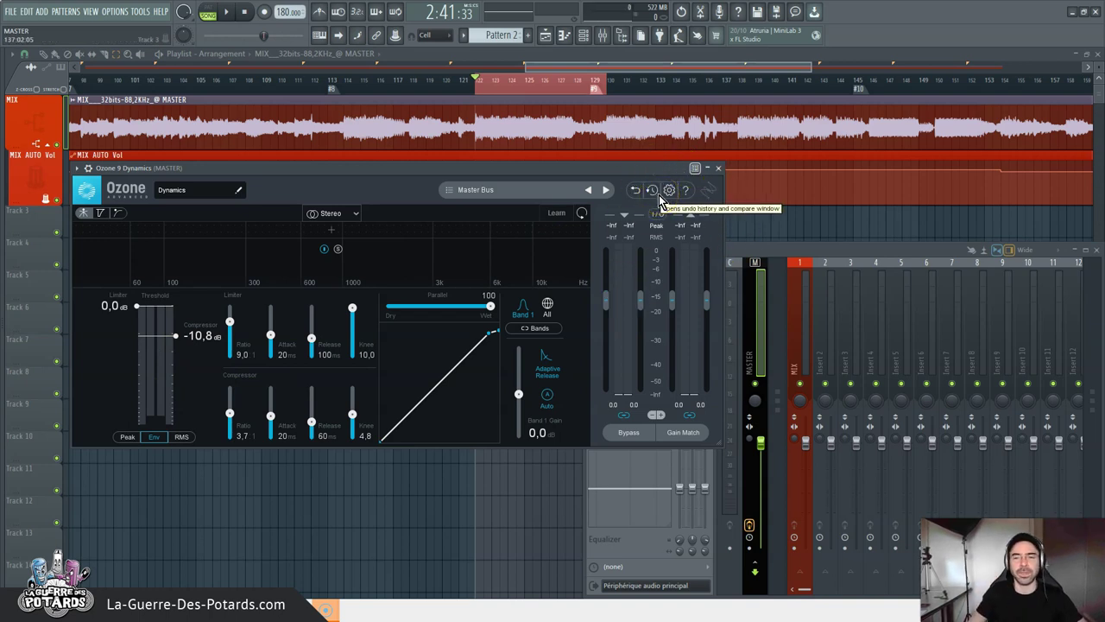
Step: Play the selected playlist section while toggling the Dynamics bypass to compare the mix with and without compression, ending with bypass off
left_click(629, 436)
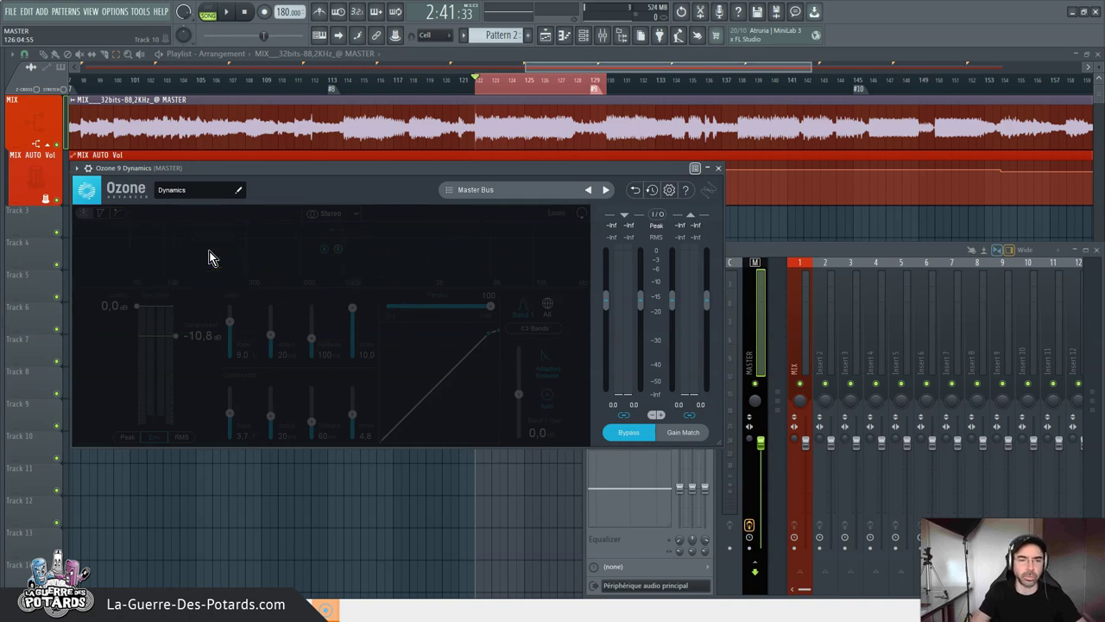
left_click(614, 430)
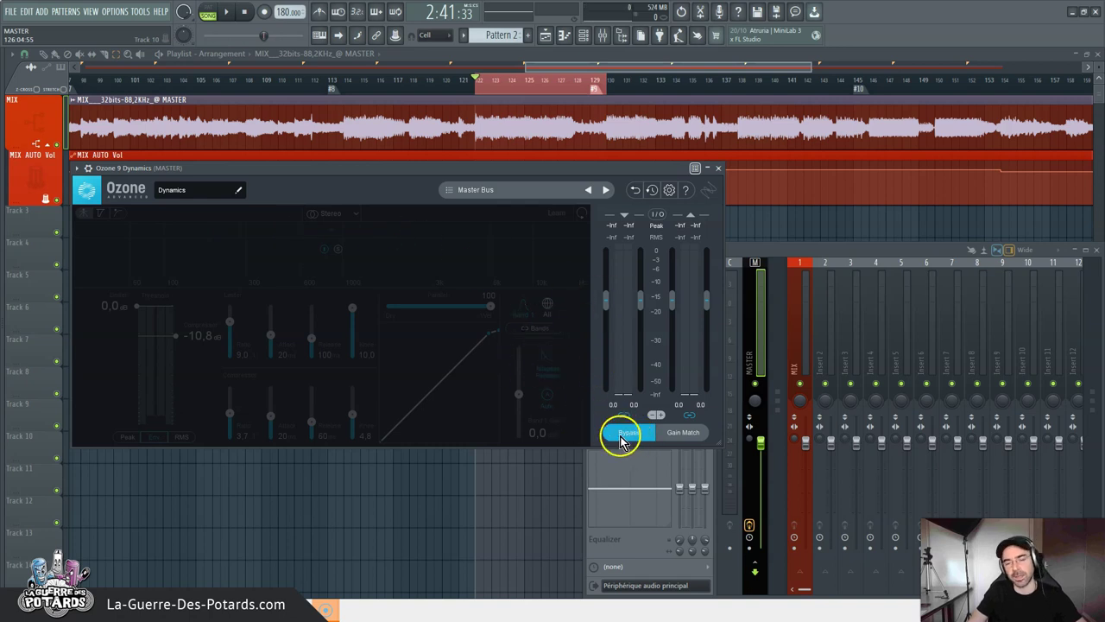
left_click(630, 436)
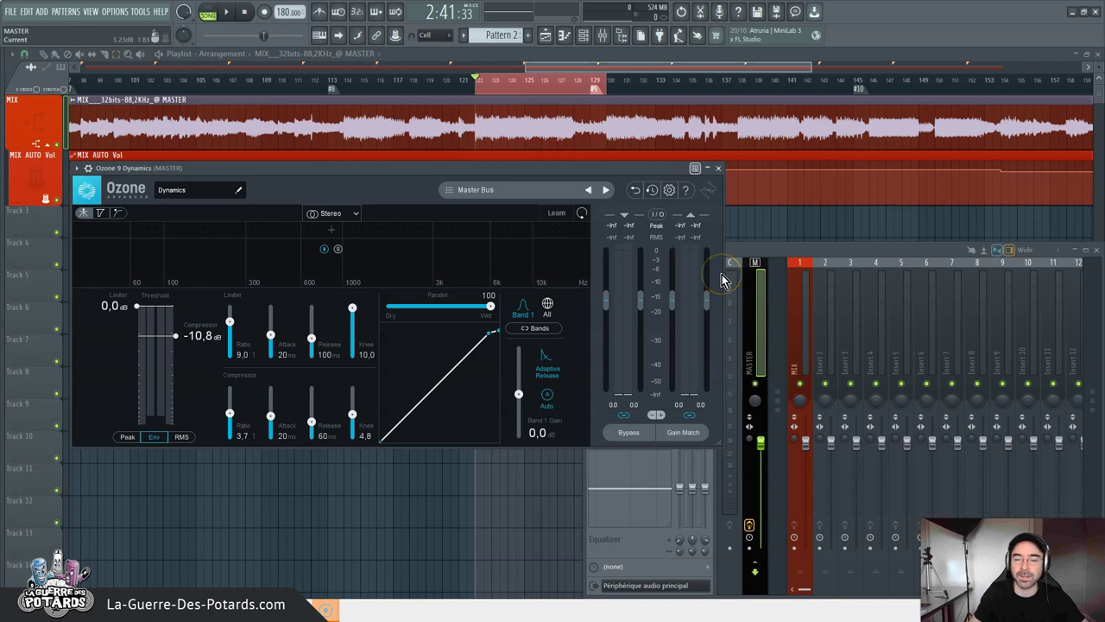
left_click(645, 433)
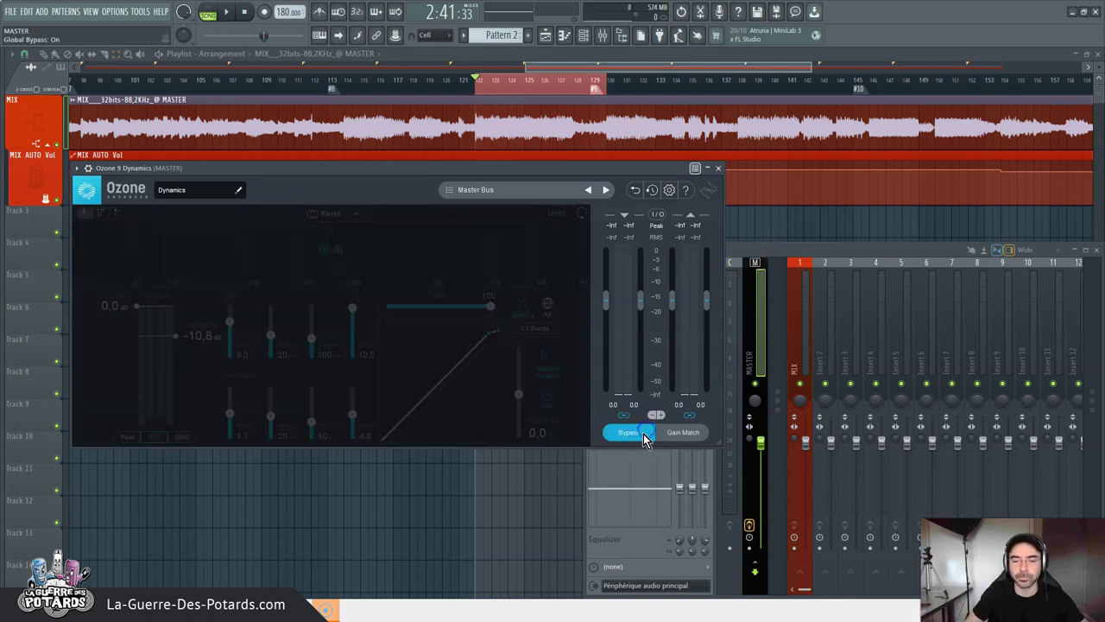
key("space")
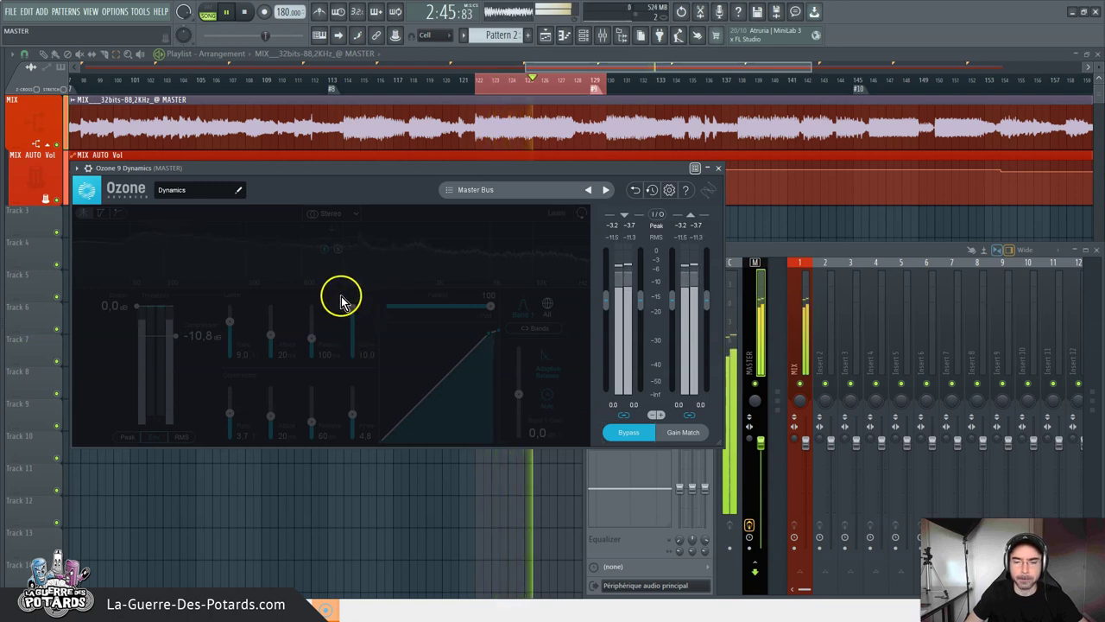
left_click(636, 434)
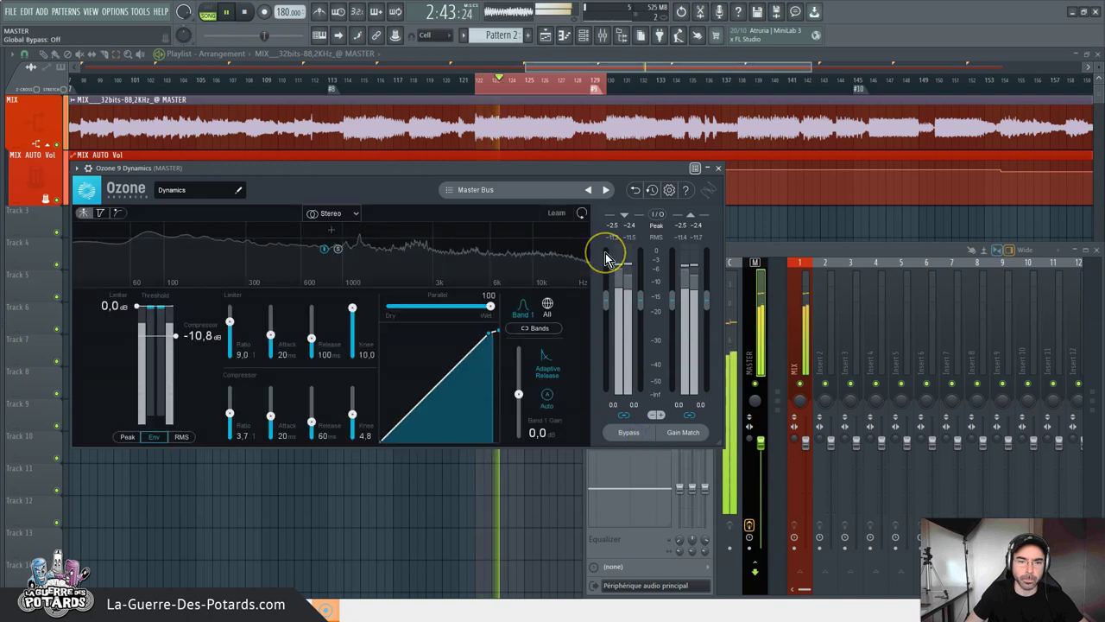
left_click(627, 438)
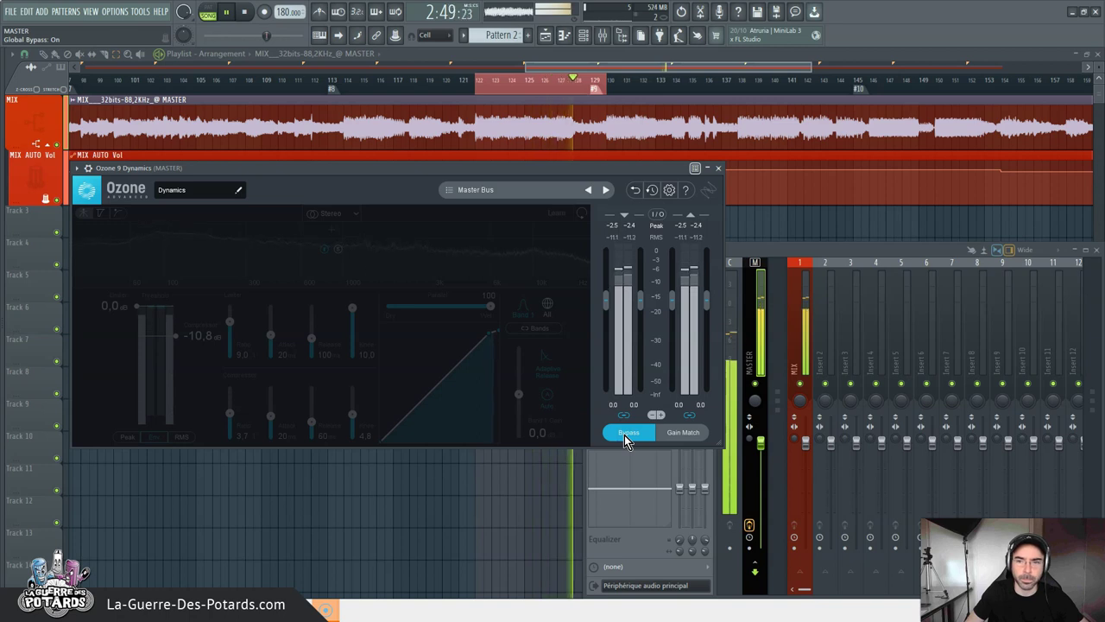
left_click(624, 434)
left_click_drag(635, 171, 687, 183)
key("space")
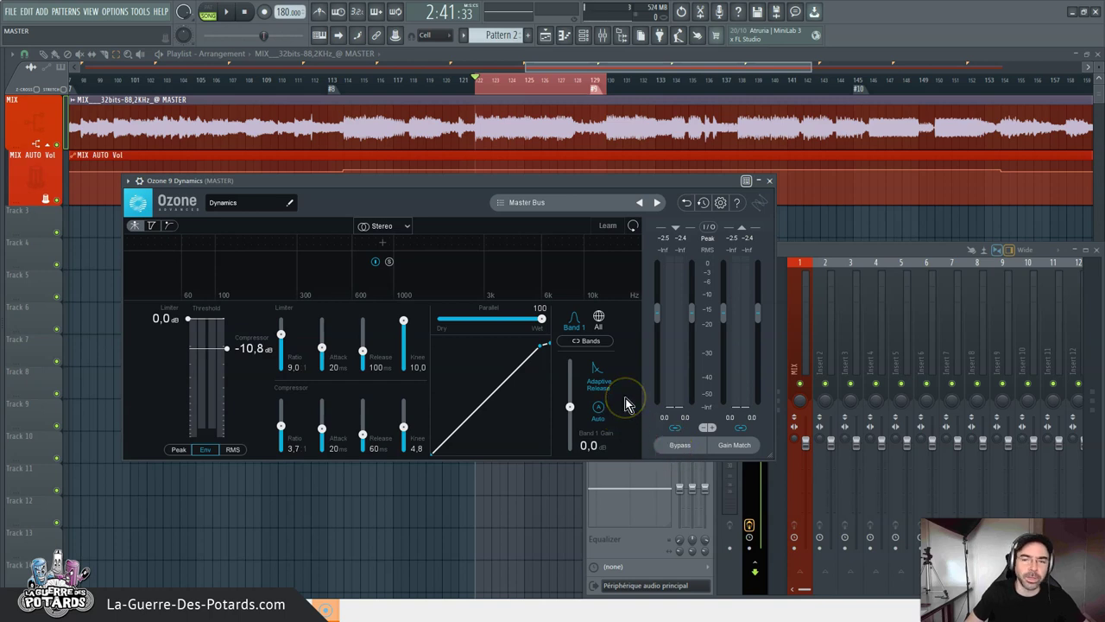
left_click_drag(697, 197, 672, 174)
left_click(587, 304)
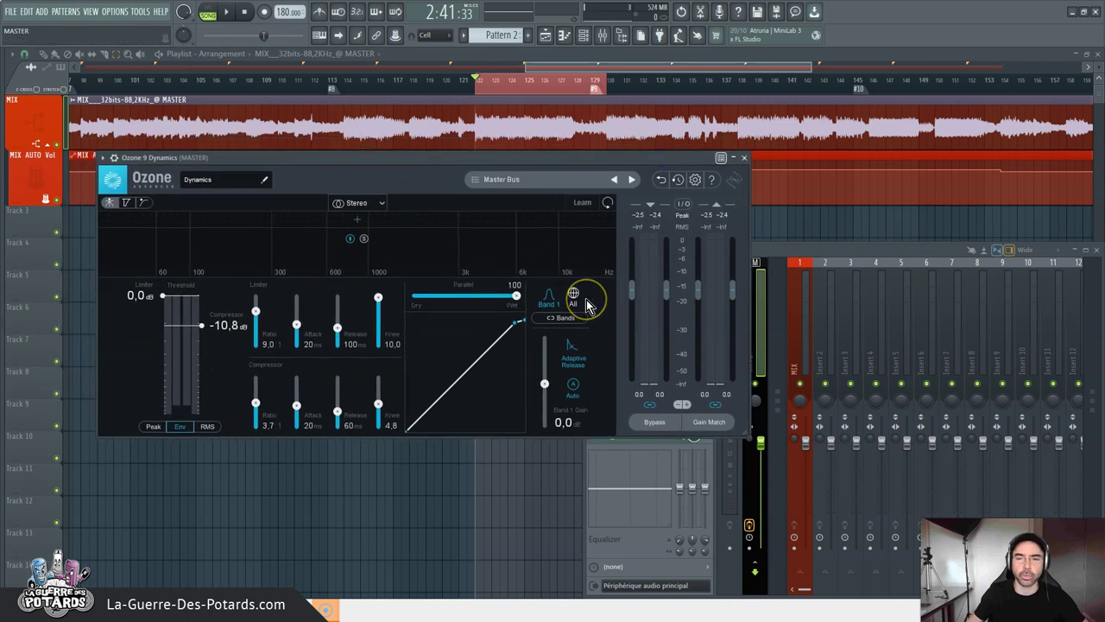
left_click(577, 297)
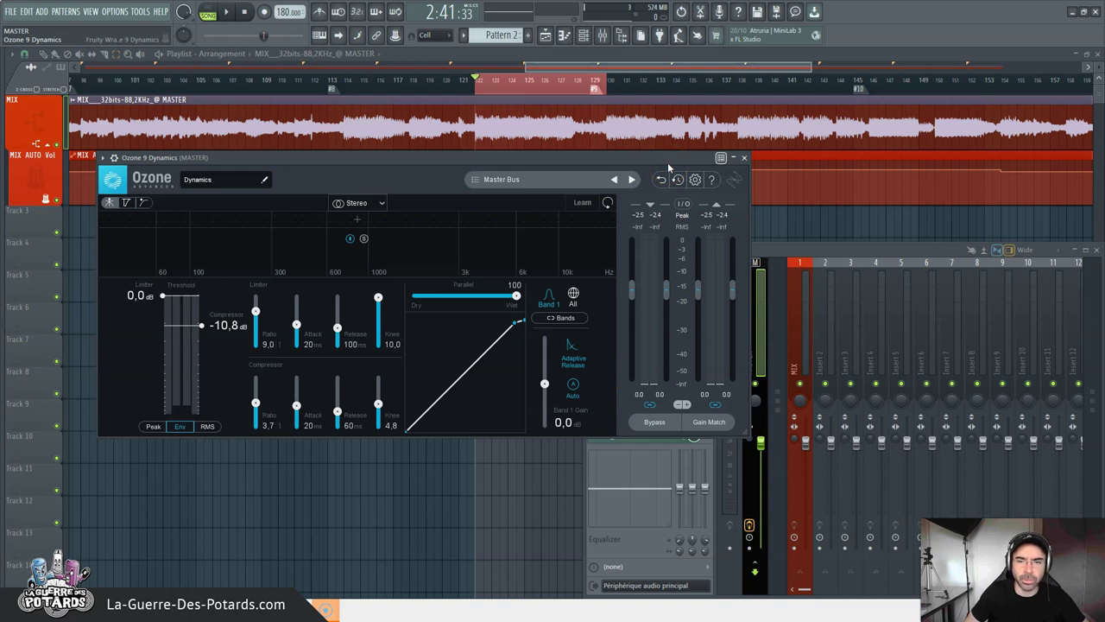
left_click_drag(654, 162, 678, 162)
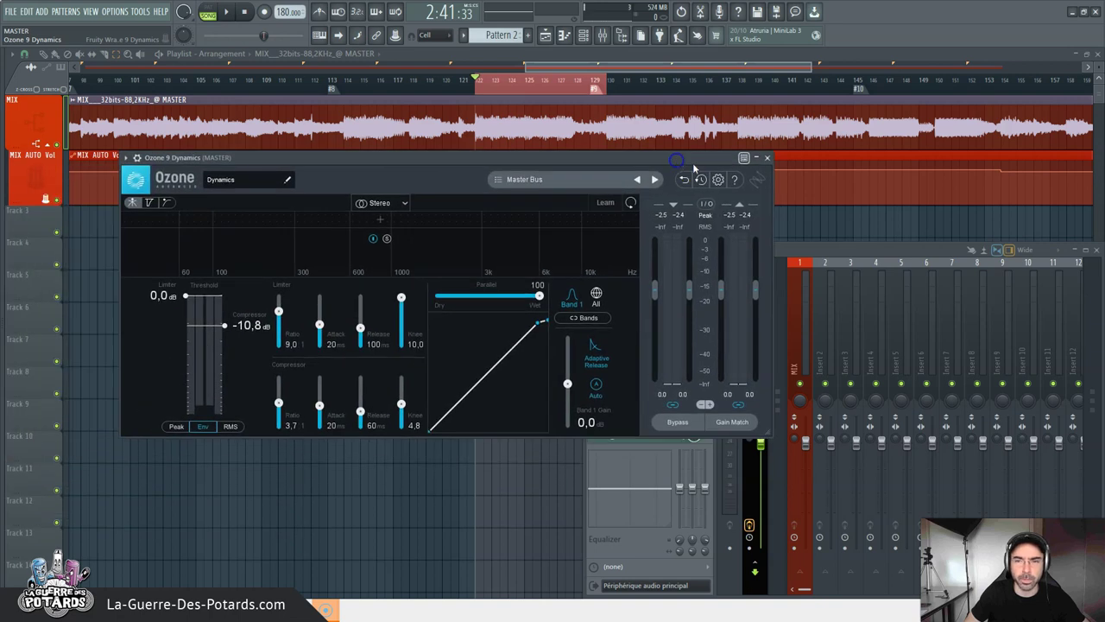
left_click_drag(696, 156, 563, 159)
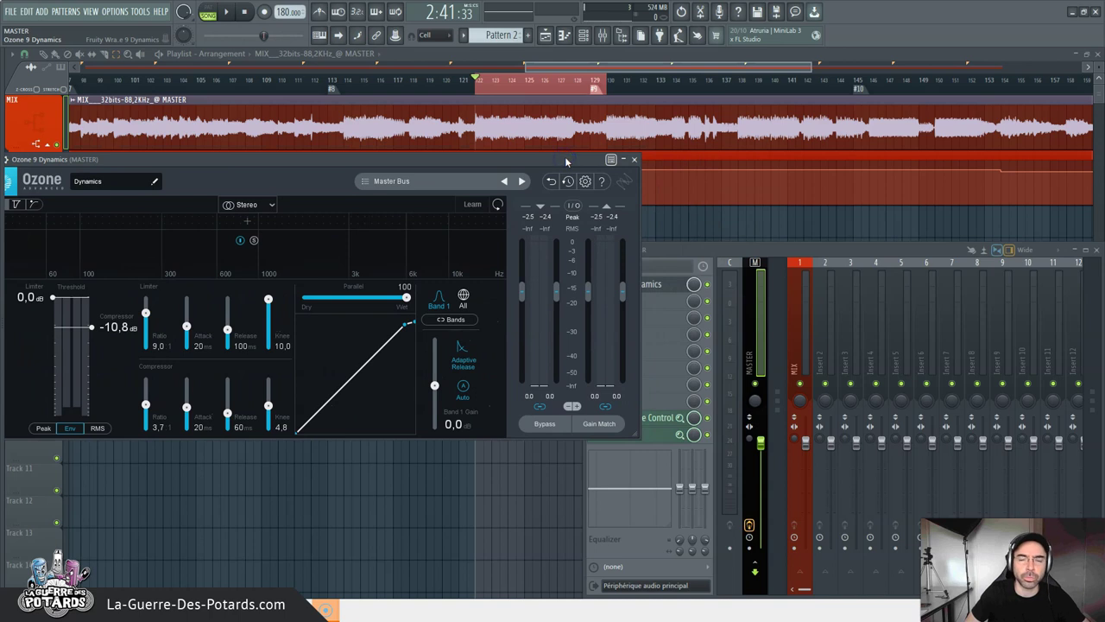